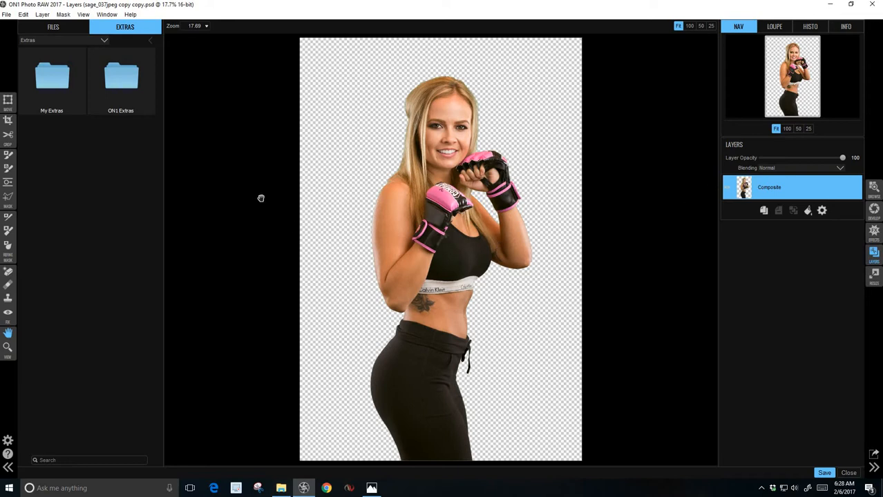
Step: Rotate the canvas 90° counter-clockwise at the original ratio into a 5184 × 3456 landscape
left_click(8, 121)
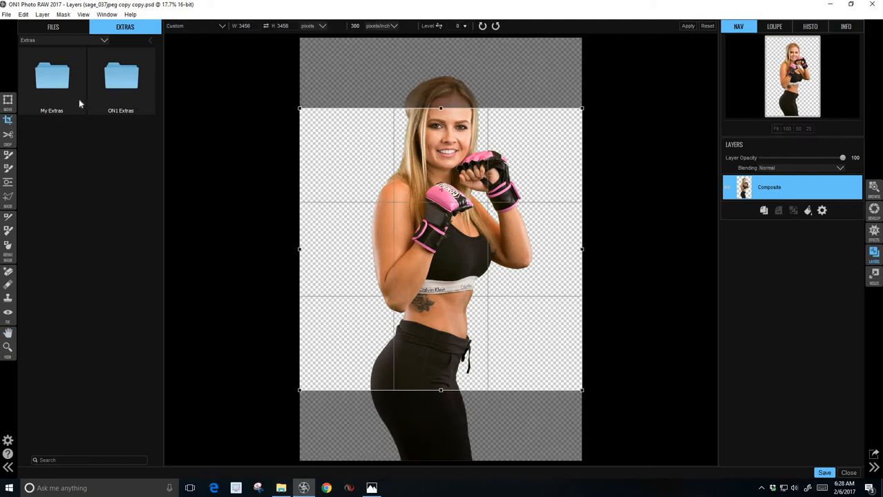
left_click(221, 26)
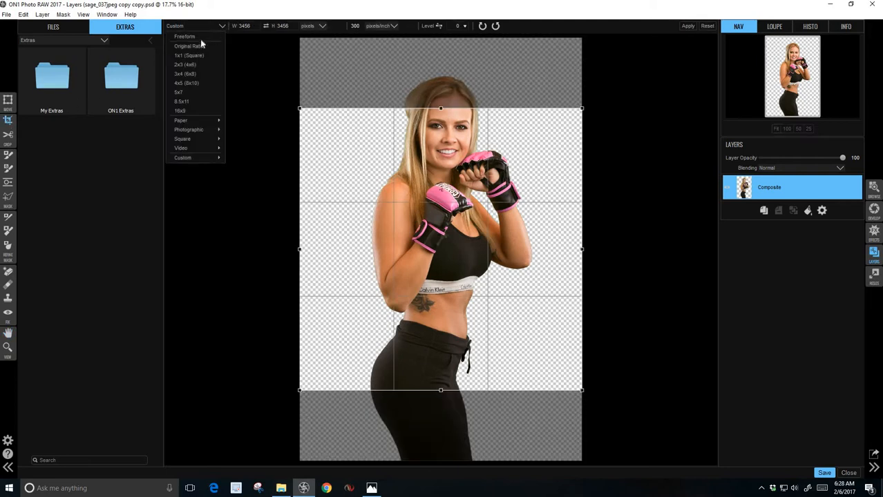
left_click(200, 46)
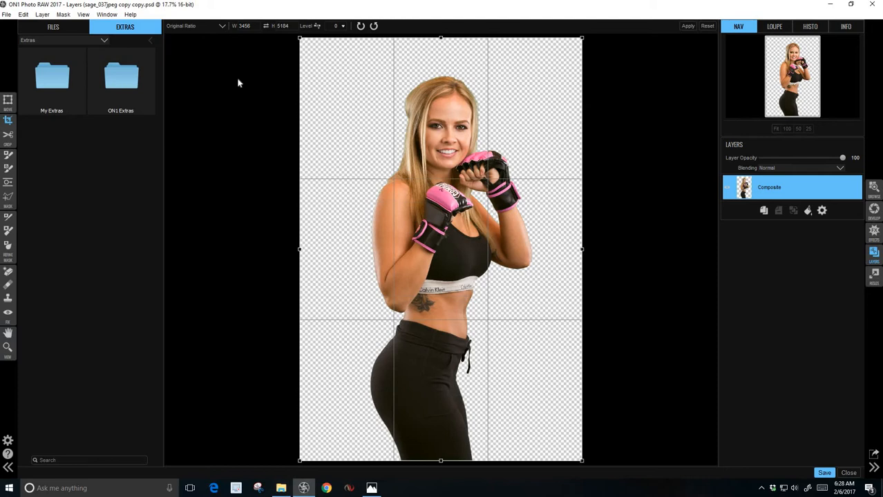
left_click(360, 26)
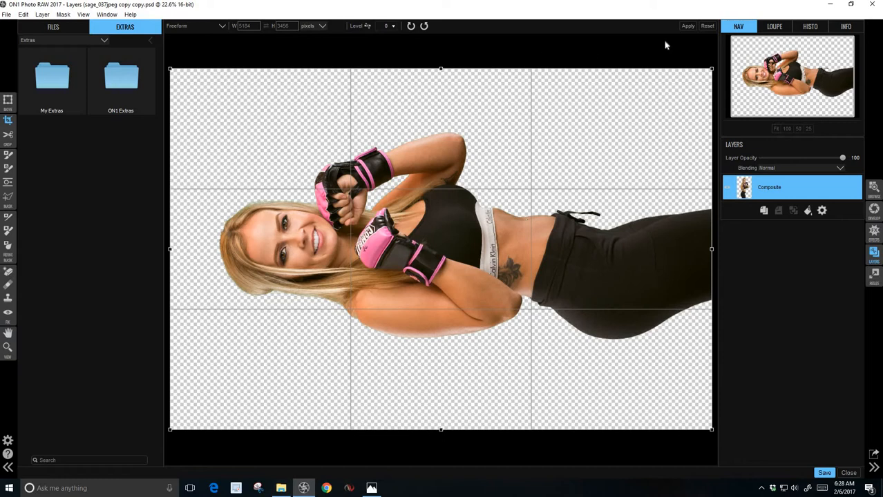
left_click(689, 27)
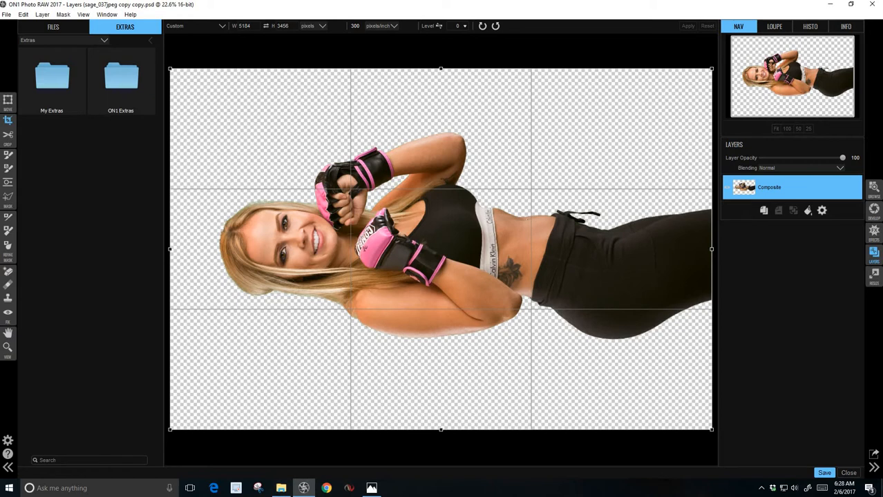
left_click(8, 101)
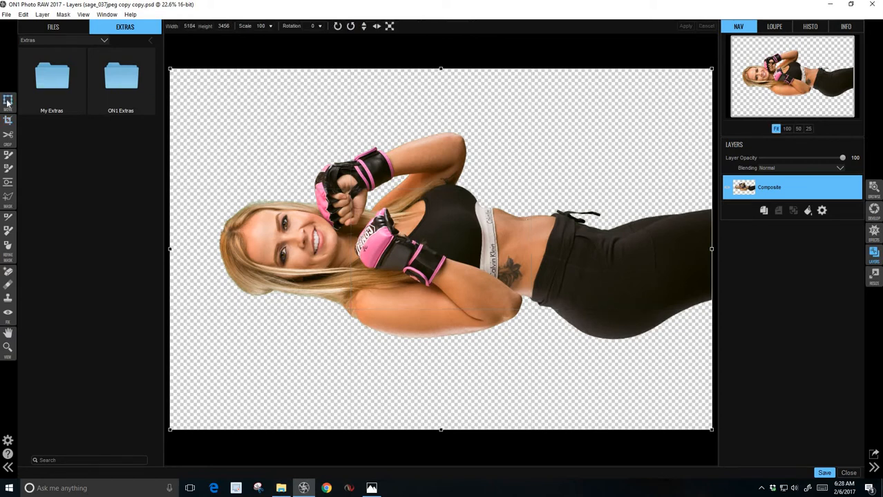
Step: Turn the woman upright with a 90° clockwise rotation, shift her left, and tilt her to 93°
left_click(338, 25)
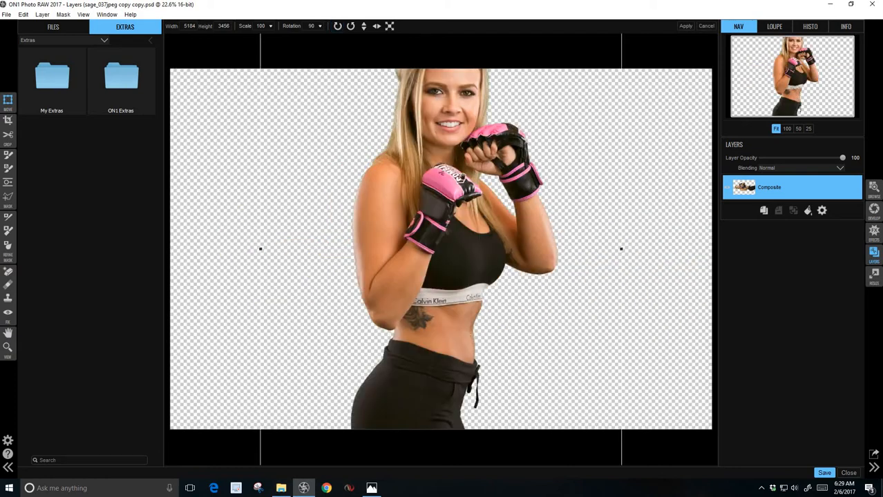
left_click_drag(452, 172, 321, 205)
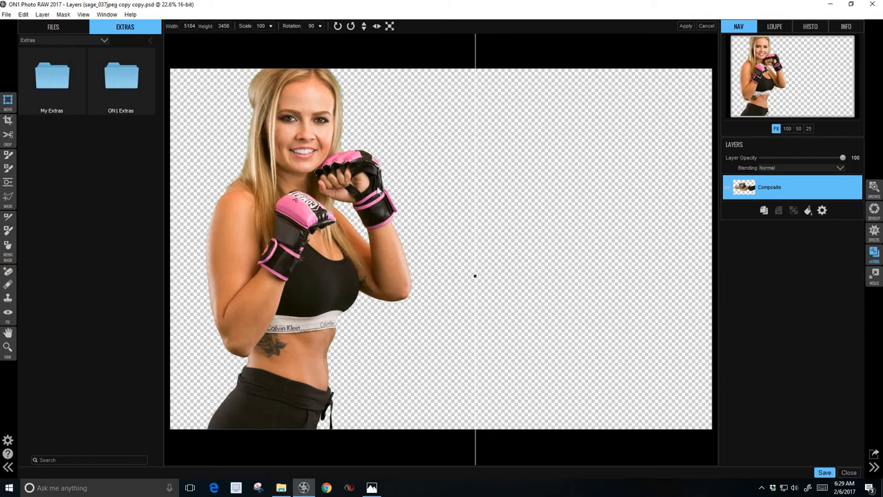
left_click(260, 25)
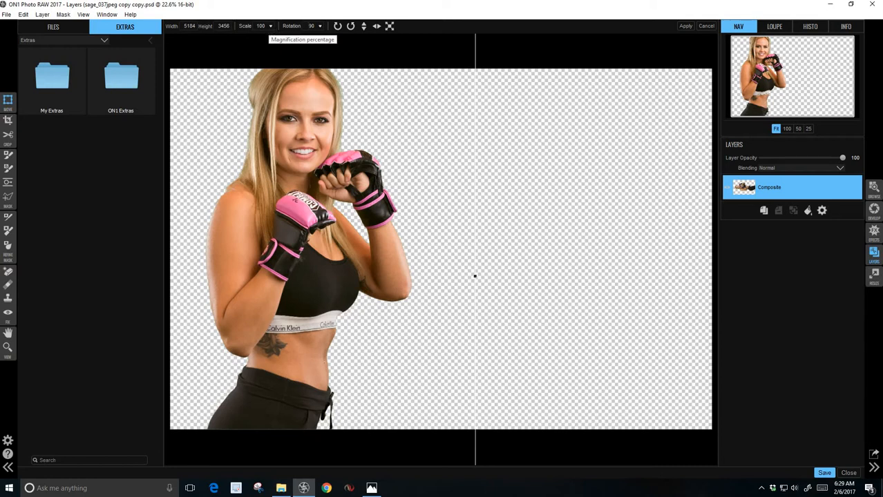
left_click(320, 28)
left_click_drag(307, 37, 307, 38)
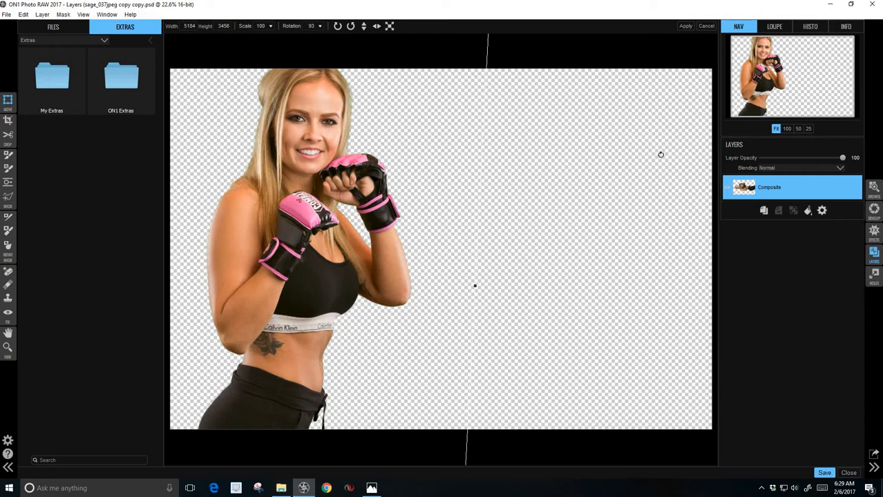
left_click(683, 26)
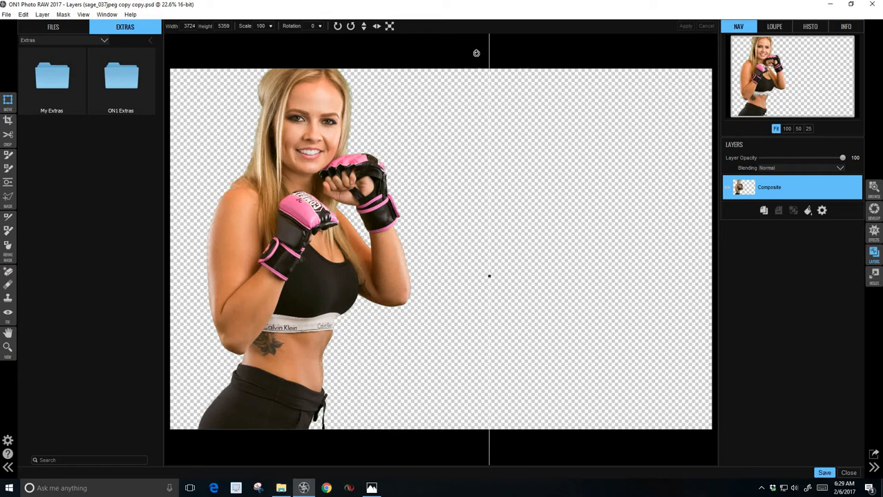
Step: Browse ON1 Extras > Backgrounds > Inside and bring in the inside09.jpg interior photo
double_click(122, 76)
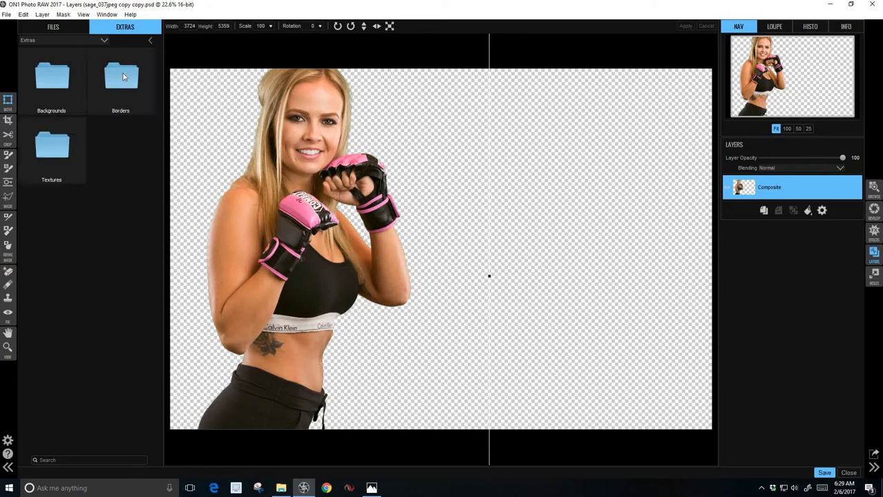
double_click(50, 84)
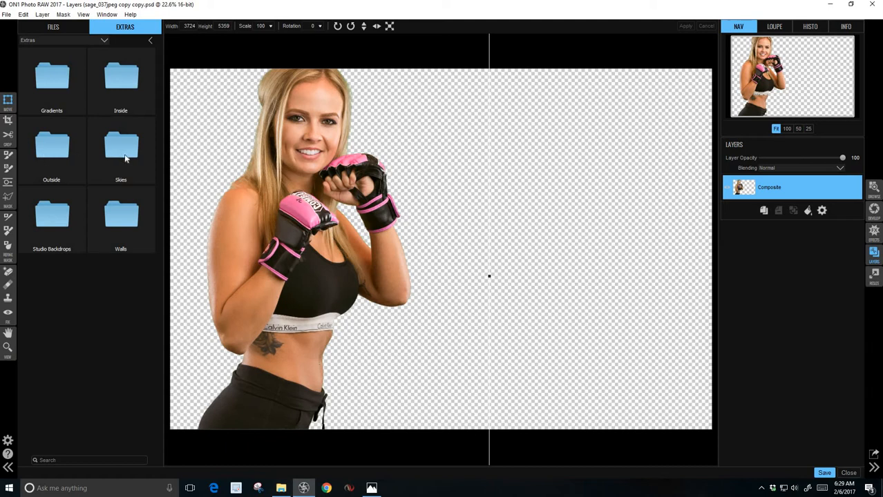
double_click(123, 81)
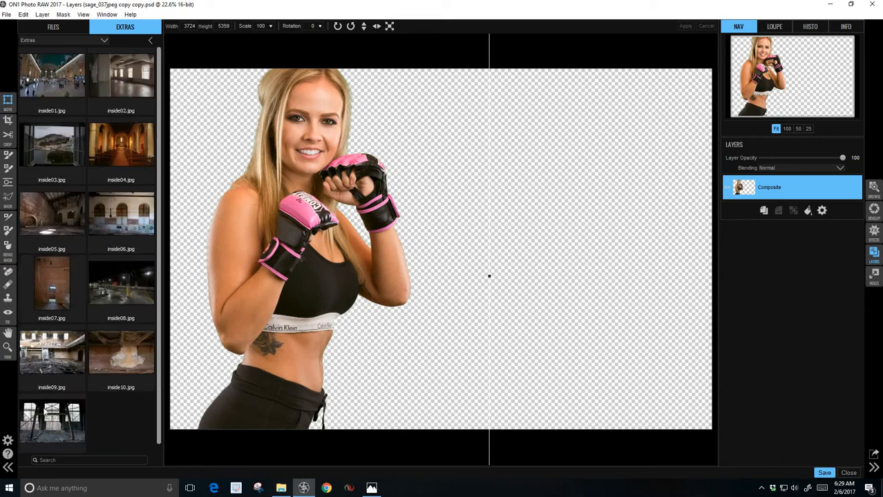
double_click(47, 361)
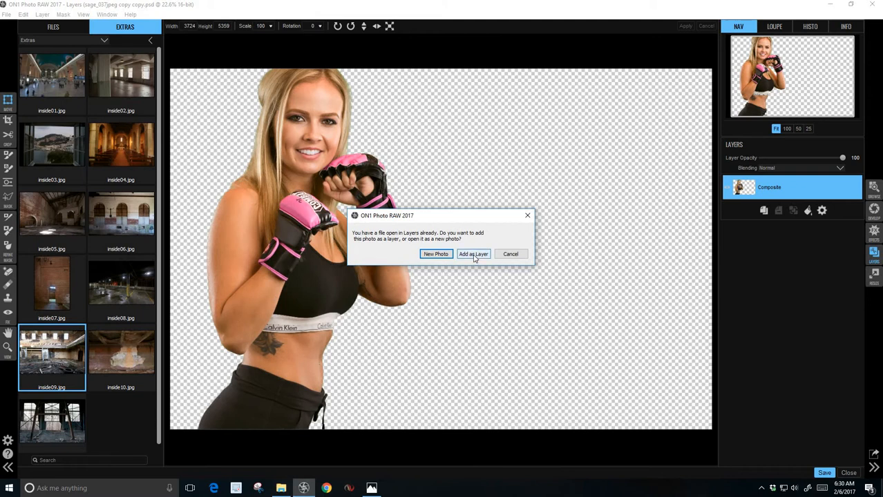
Step: Add inside09 as a canvas-filling layer and move the Composite layer above it
left_click(474, 255)
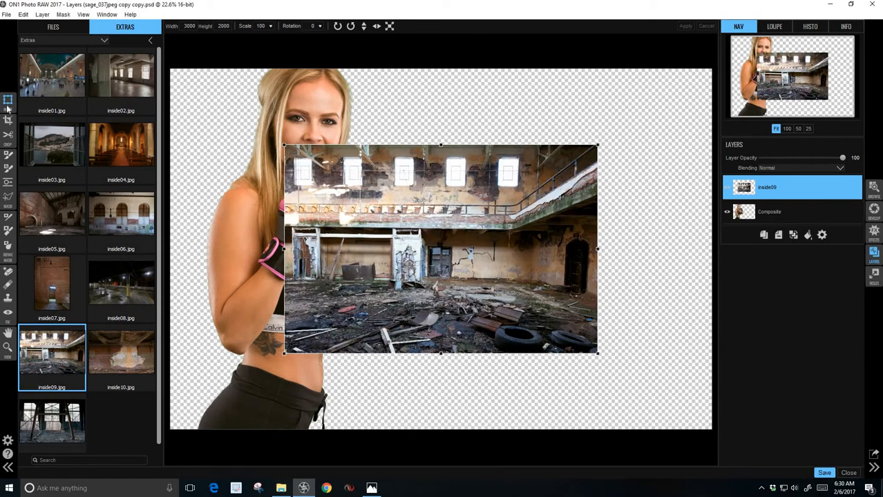
left_click(389, 26)
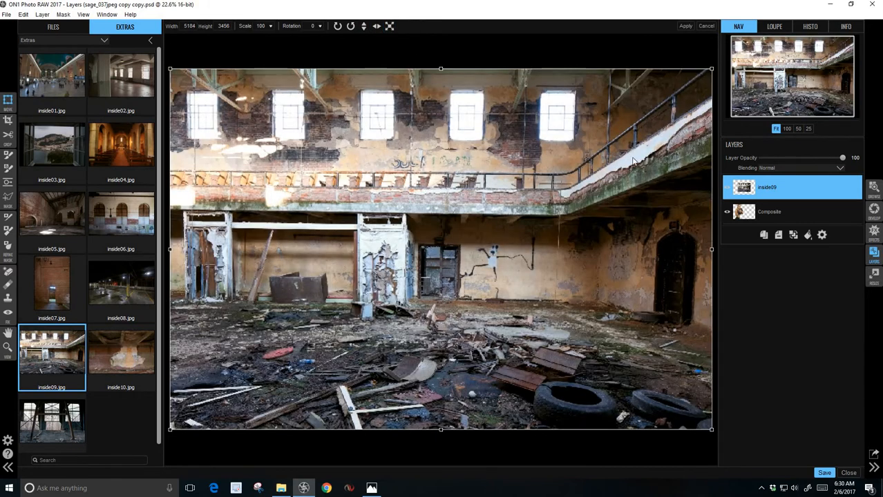
left_click(685, 26)
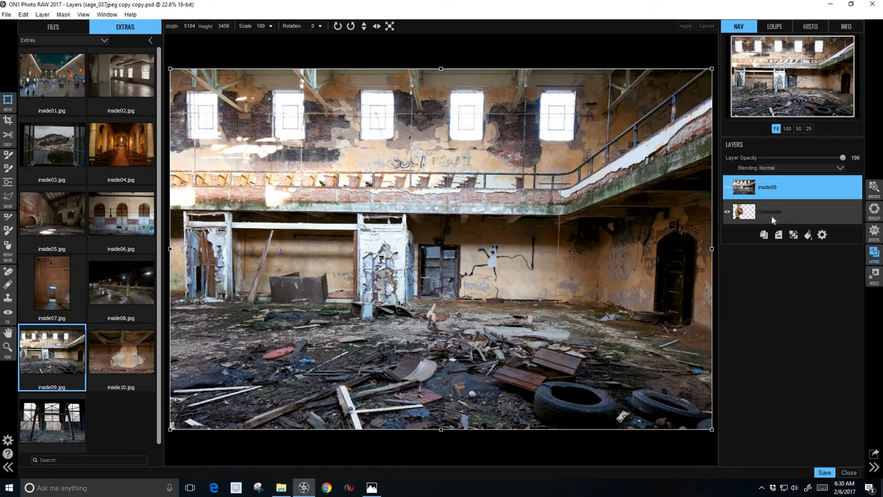
left_click_drag(773, 220, 782, 193)
left_click(784, 194)
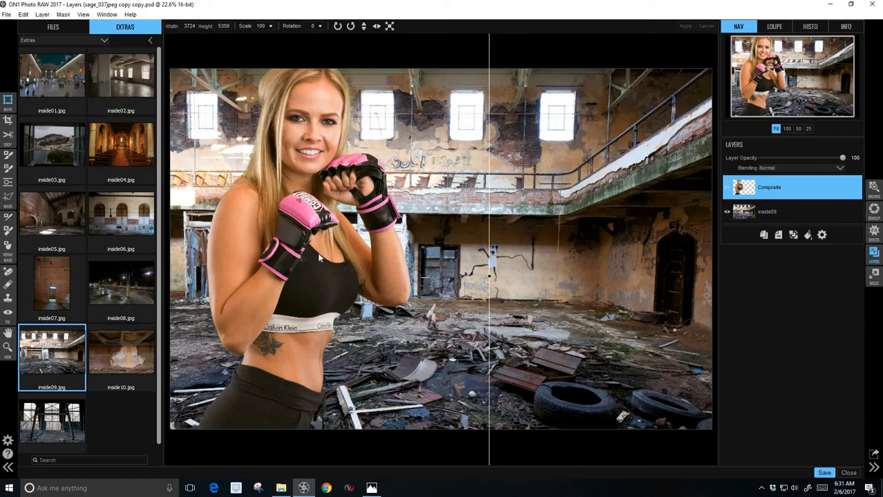
left_click(826, 211)
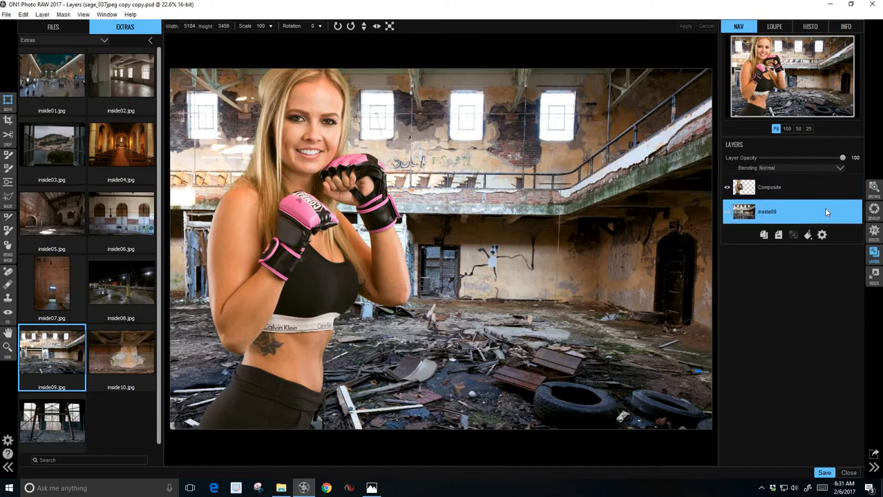
Step: Flip the inside09 background horizontally, then select the Composite cut-out layer
left_click(7, 101)
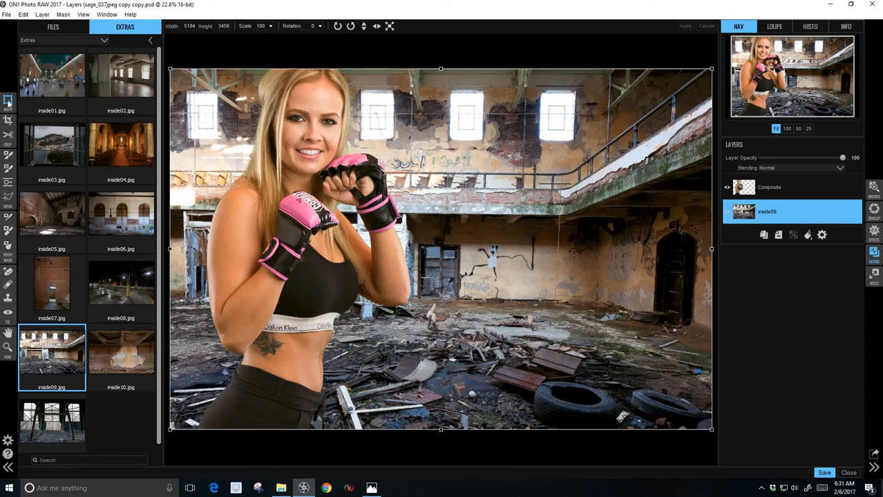
left_click(376, 26)
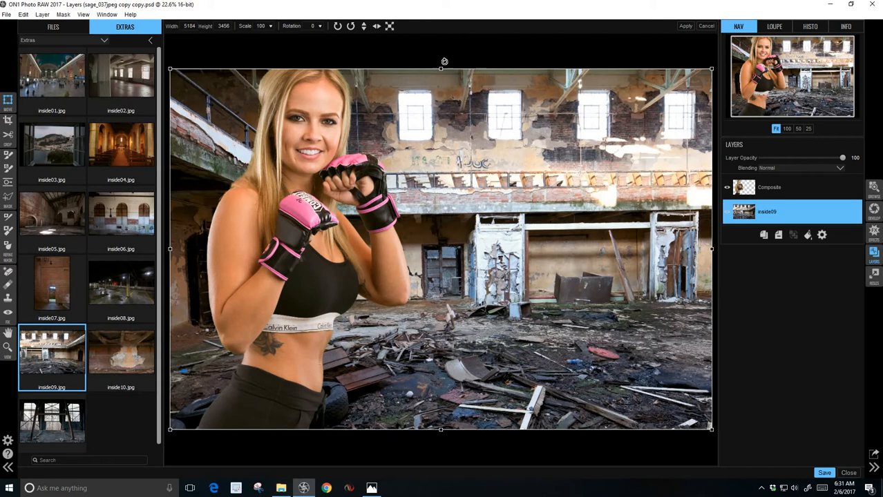
left_click(801, 194)
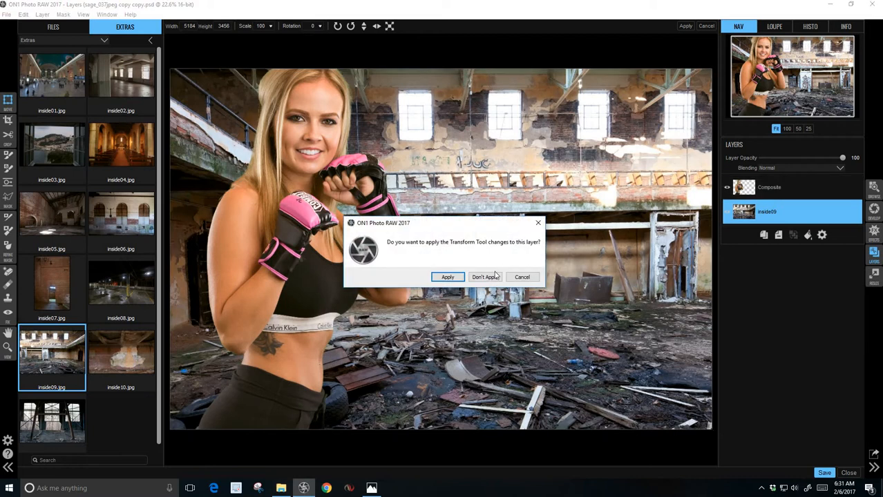
left_click(522, 277)
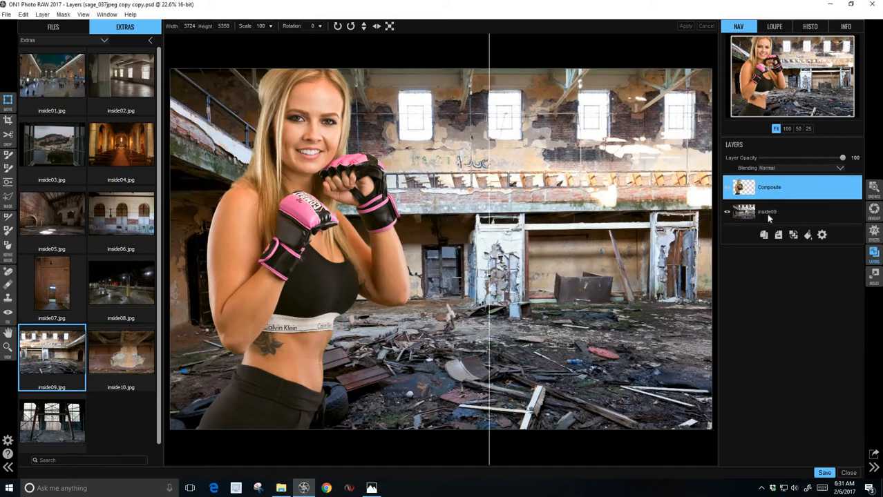
Step: Create a merged stamped layer, Composite 1, then back out of Effects without changes
left_click(42, 15)
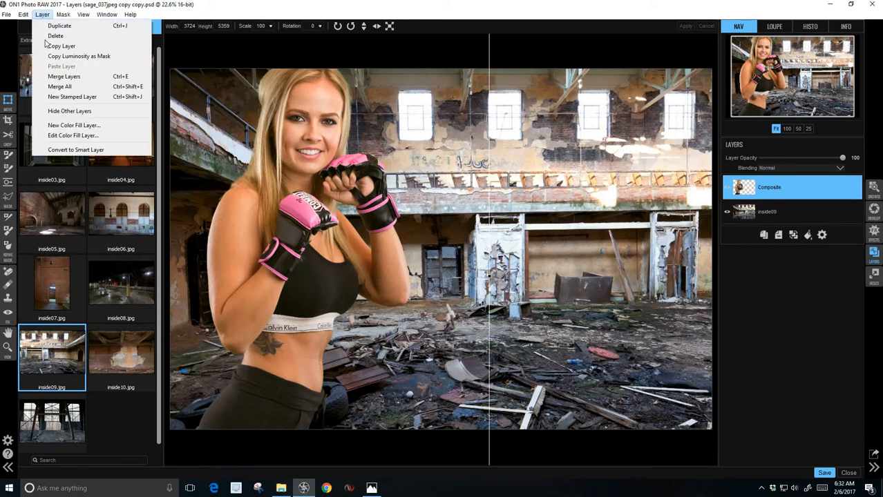
left_click(57, 98)
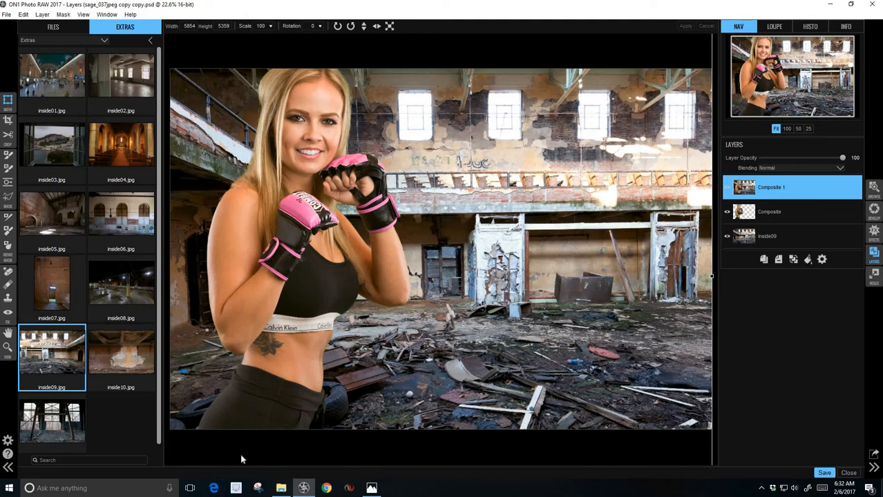
left_click(874, 233)
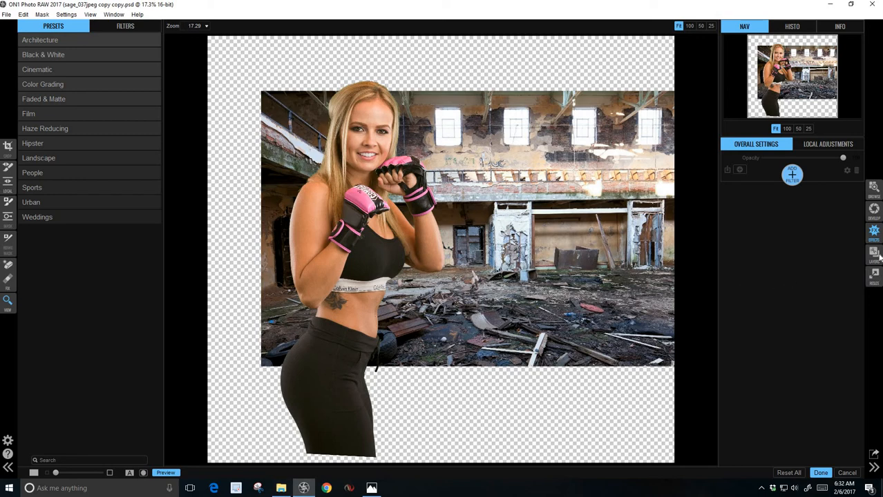
left_click(847, 473)
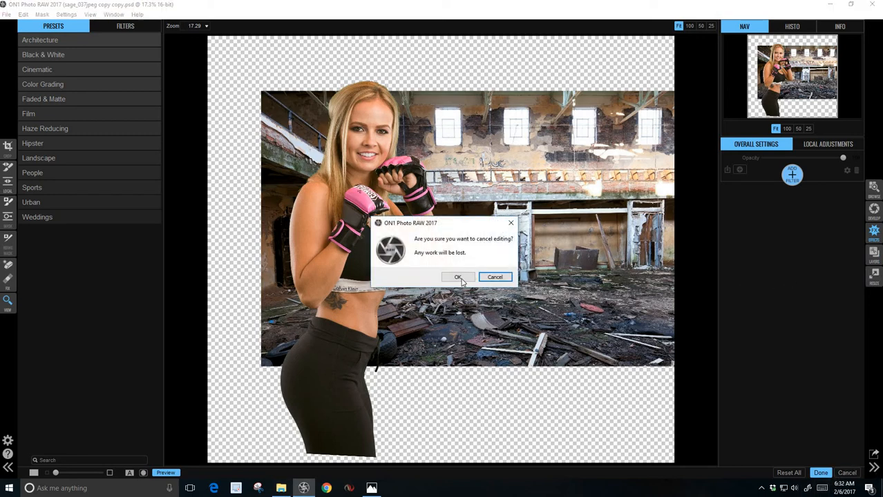
key("Return")
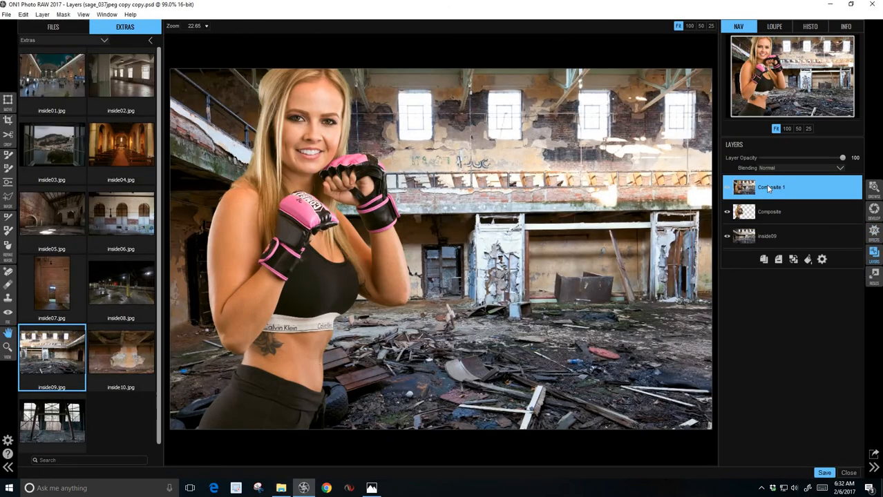
Step: Crop the composite to the 5184 × 3456 background frame and open it in Effects
left_click(7, 121)
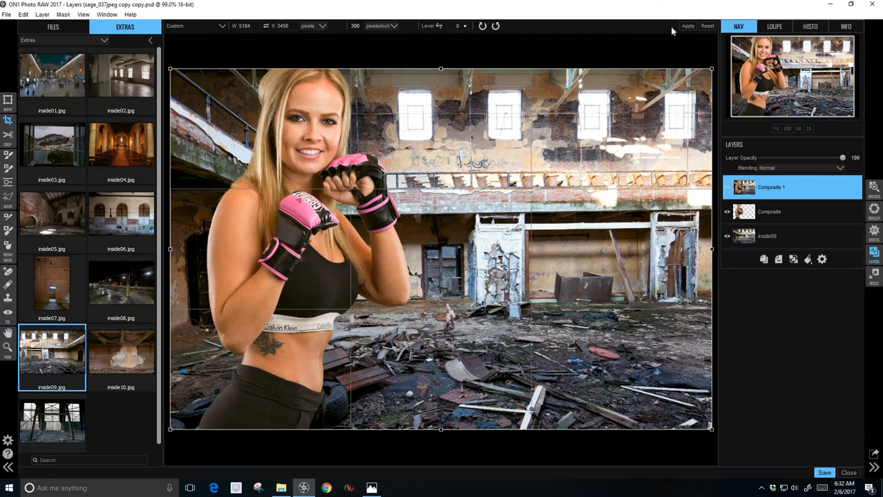
left_click(688, 27)
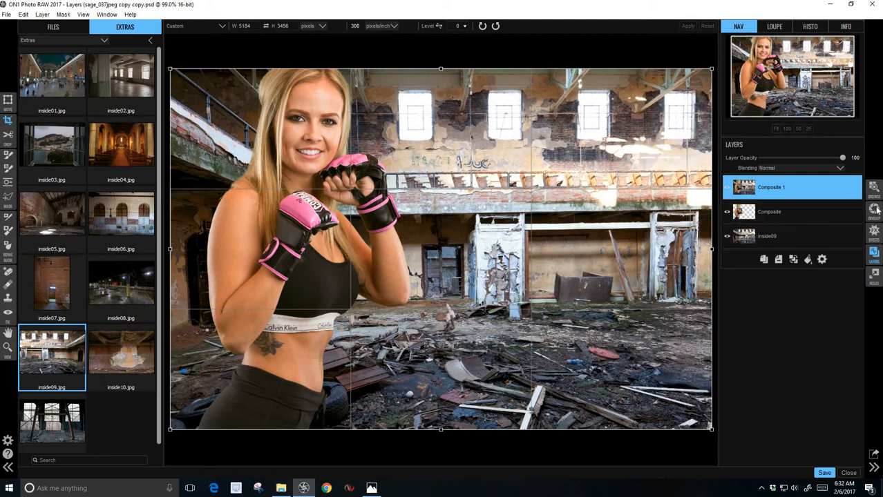
left_click(873, 234)
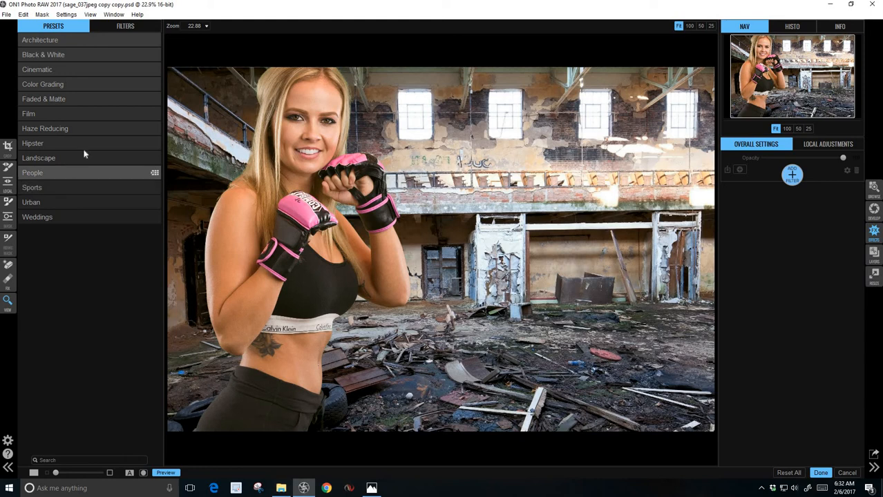
Step: Try the Urban Dark and Gritty preset, then remove it
left_click(45, 206)
left_click(121, 88)
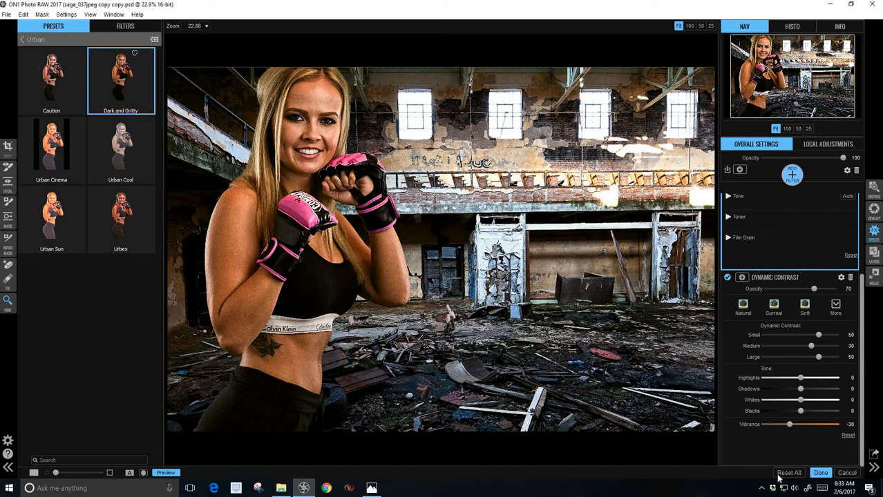
left_click(122, 82)
Step: Try the Bleach Bypass Omaha Beach look with tint lowered to 2, then reset it
left_click(112, 28)
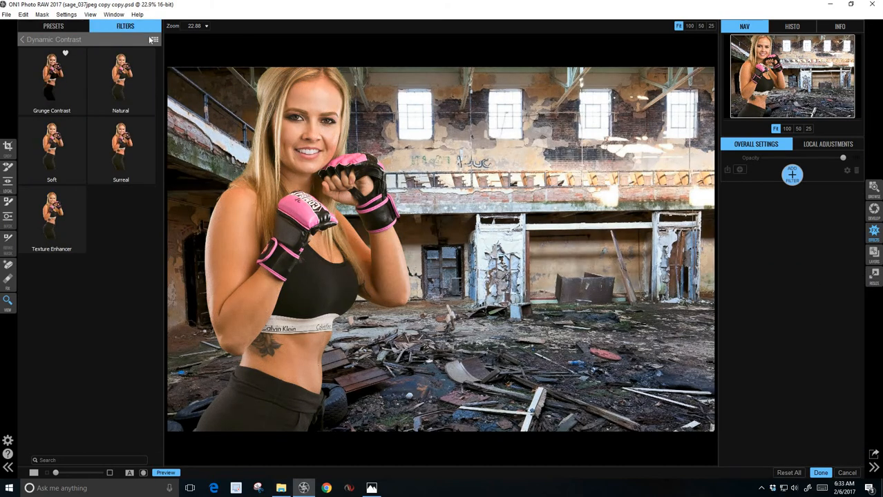
left_click(25, 40)
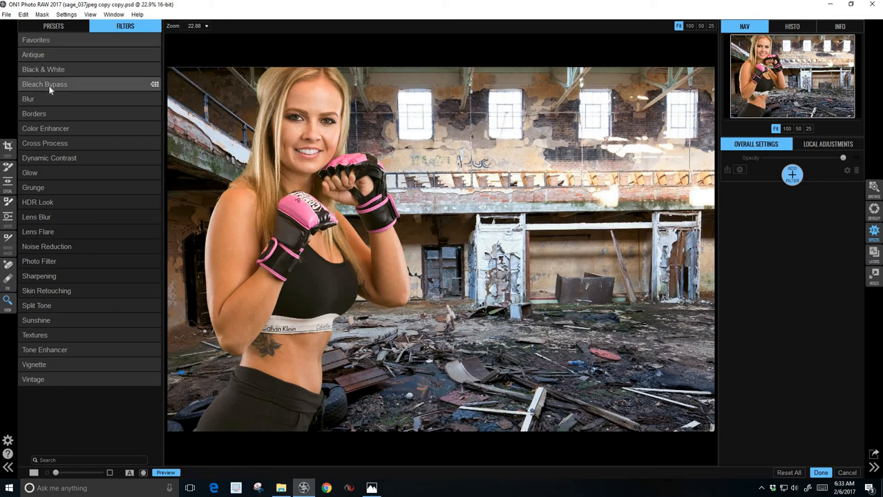
left_click(49, 87)
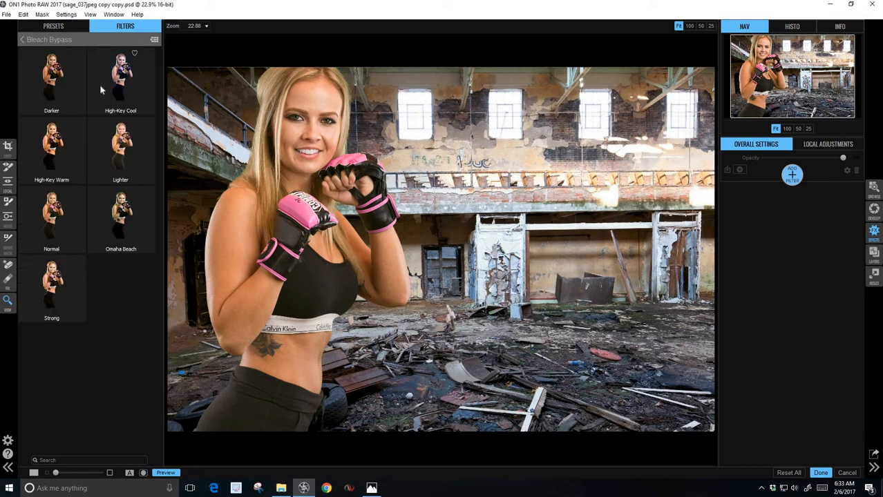
left_click(117, 237)
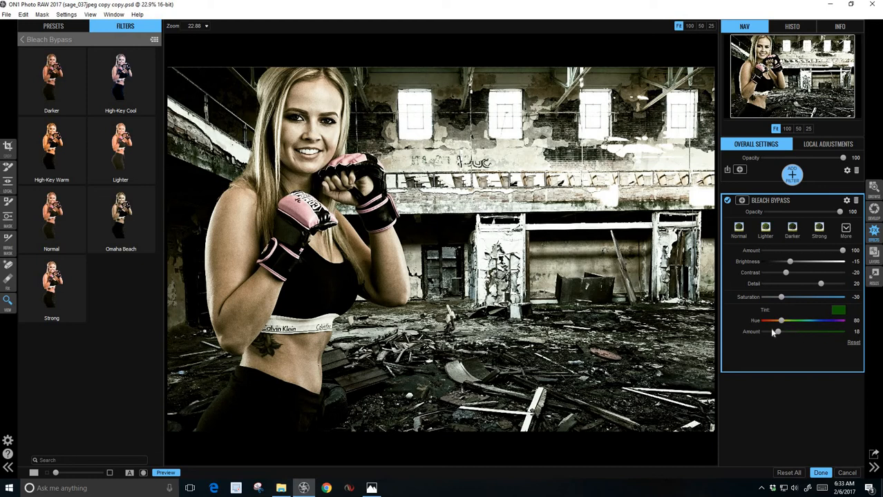
left_click_drag(779, 333, 771, 337)
left_click(787, 473)
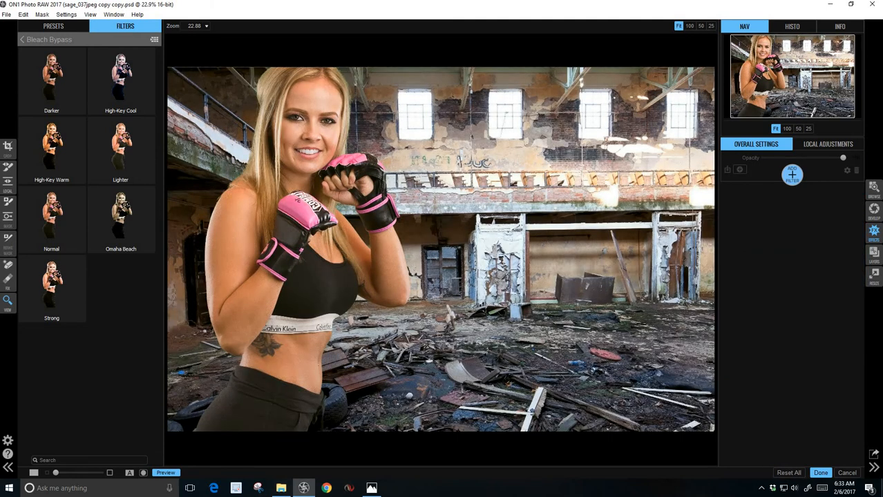
Step: Apply the Dynamic Contrast Grunge Contrast preset to the composite and finish editing
left_click(24, 41)
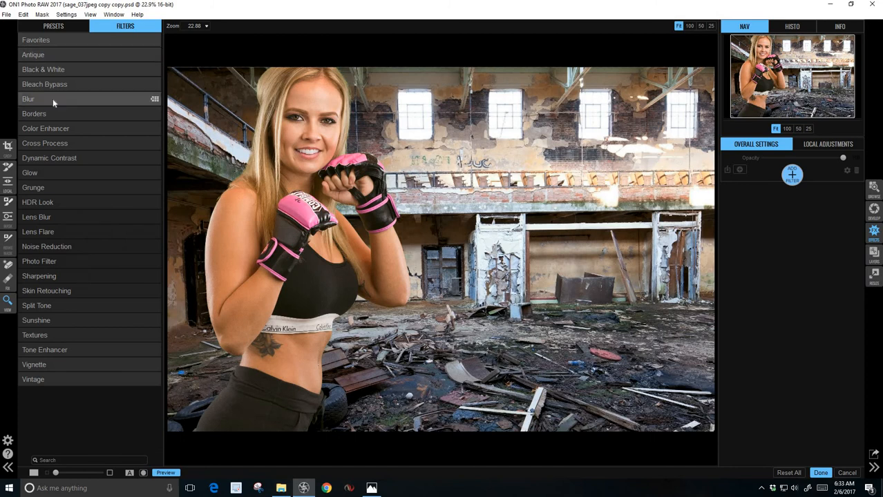
left_click(67, 159)
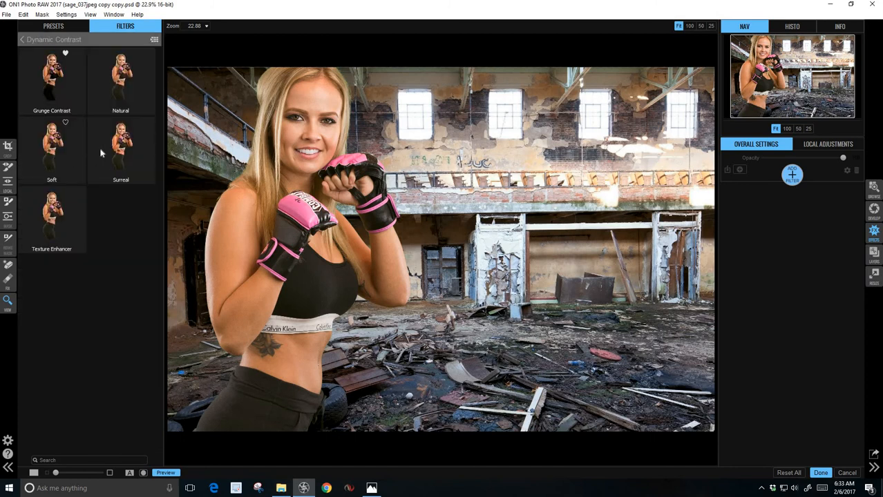
left_click(54, 82)
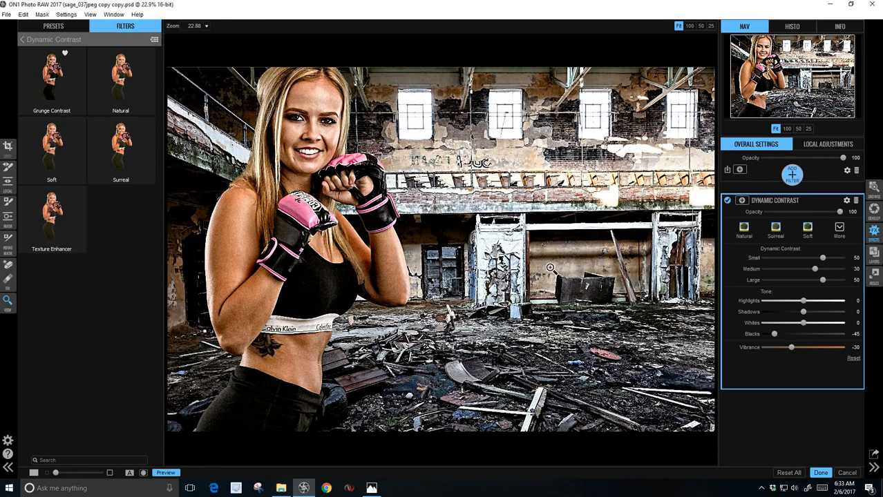
left_click(821, 474)
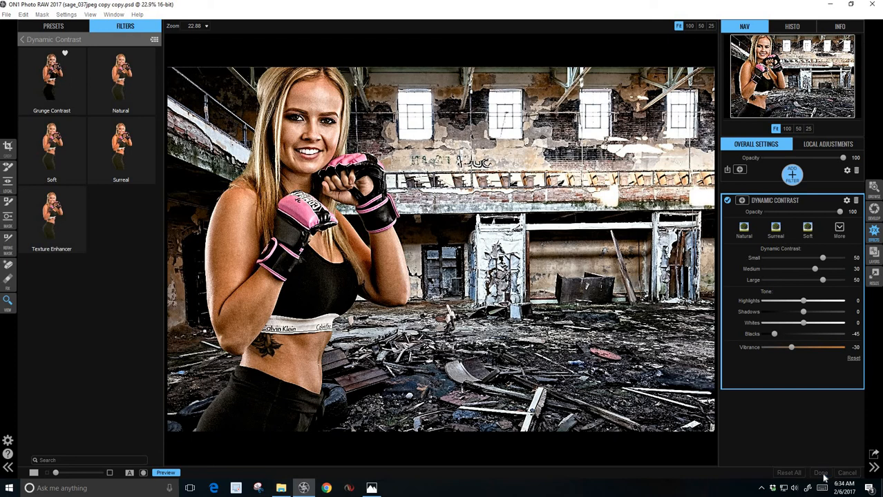